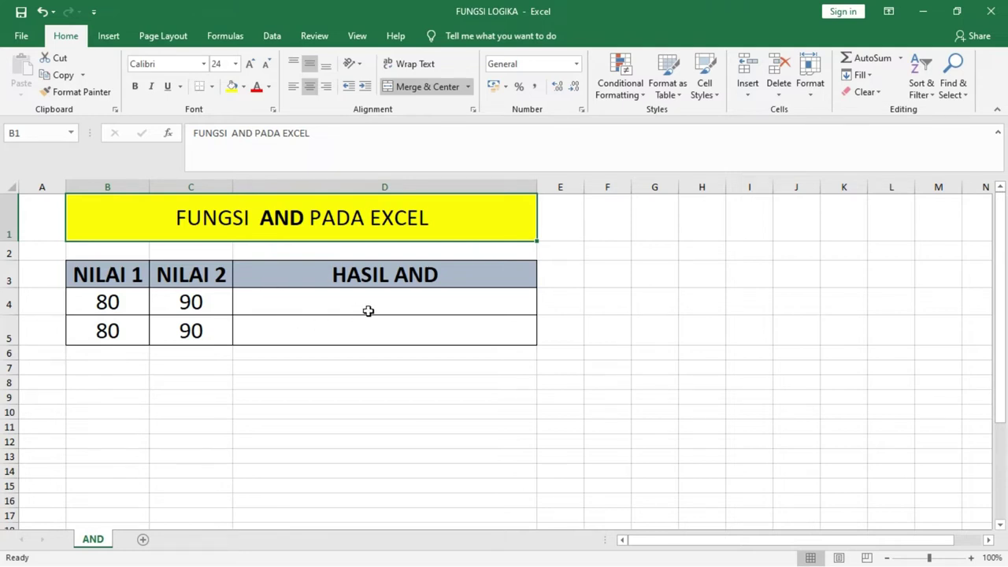
Enter =AND(B4=80;C4=90) in D4 so it returns TRUE for row 4's values 80 and 90.
click(370, 294)
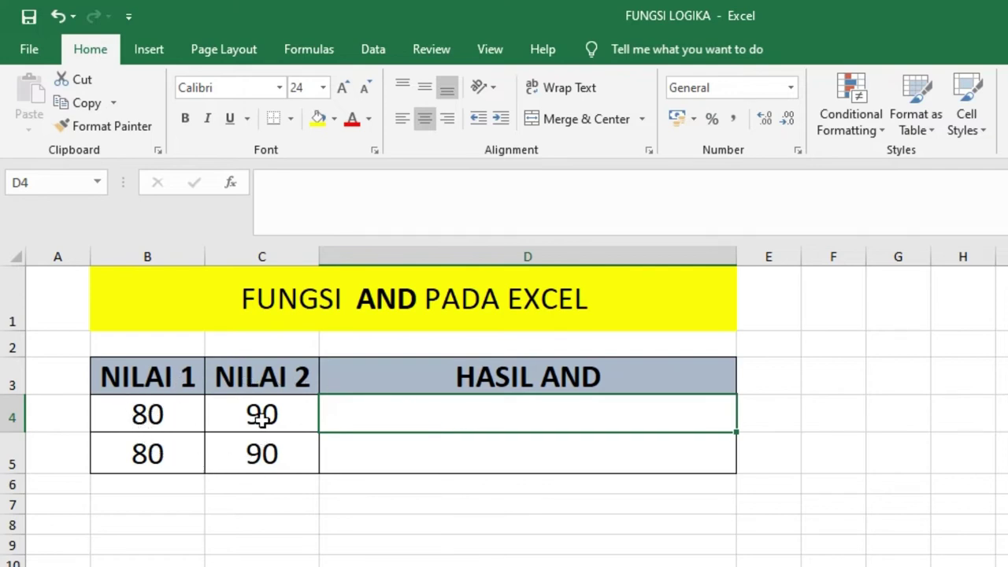
drag(146, 418, 251, 422)
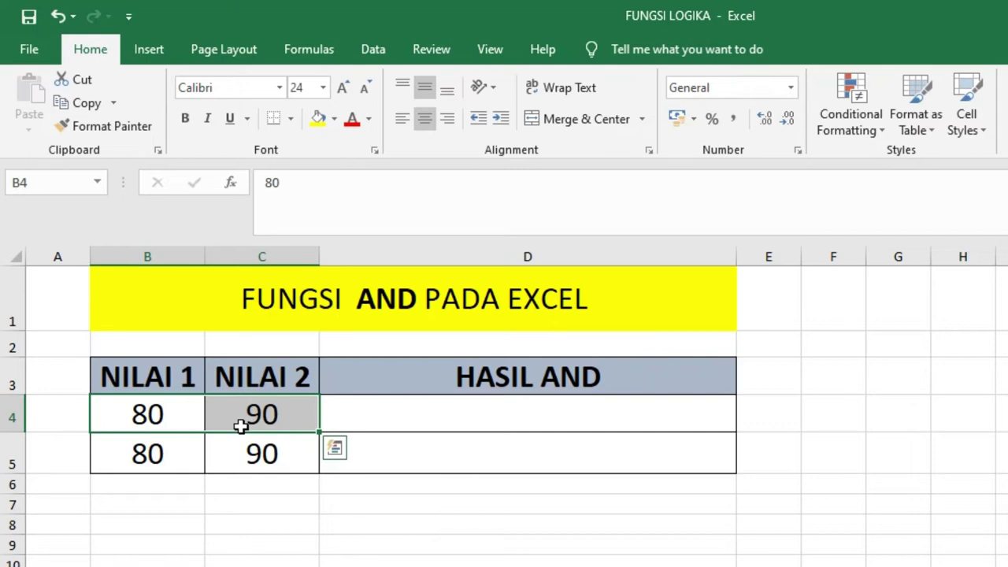
click(412, 411)
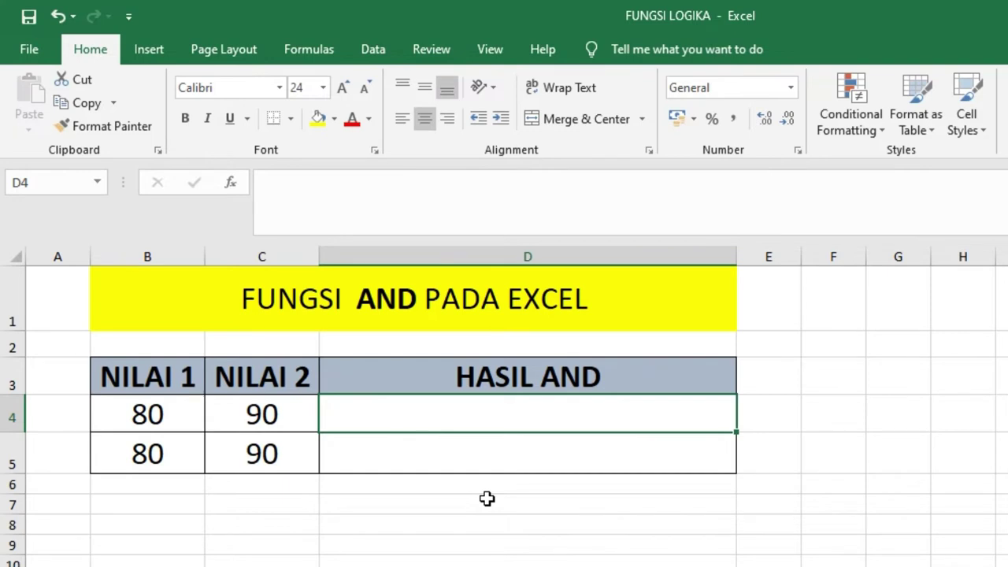
text(=AND)
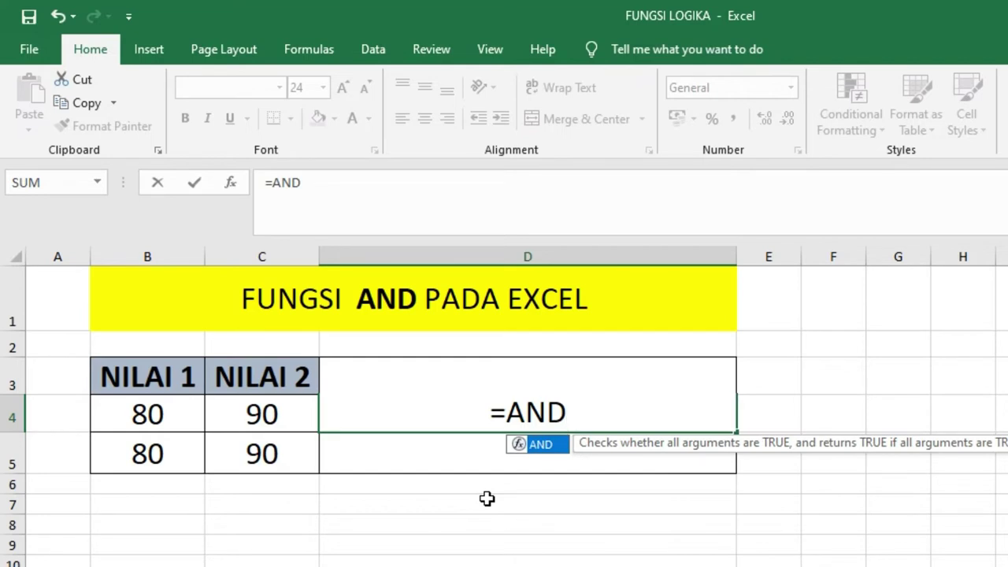
text(()
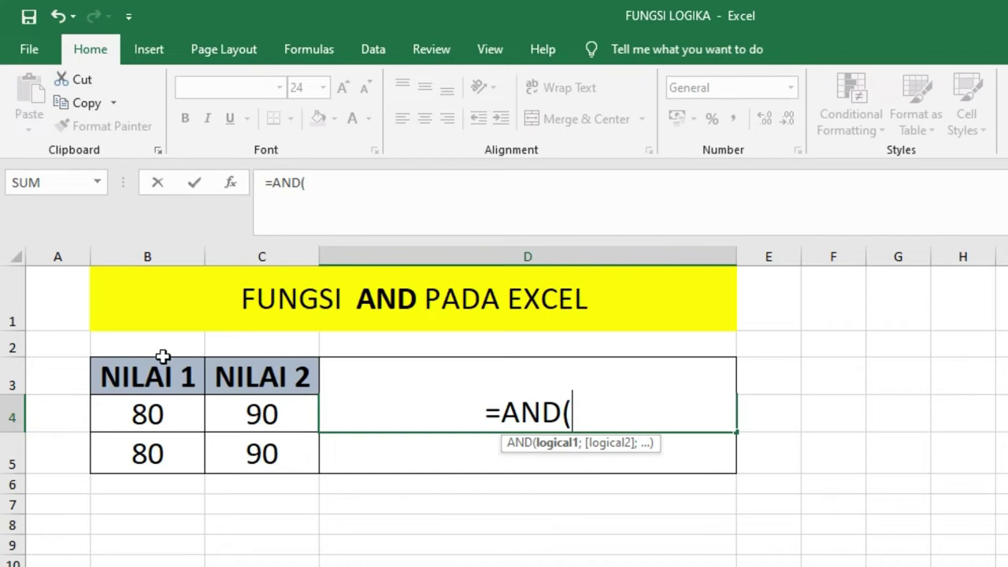
click(168, 413)
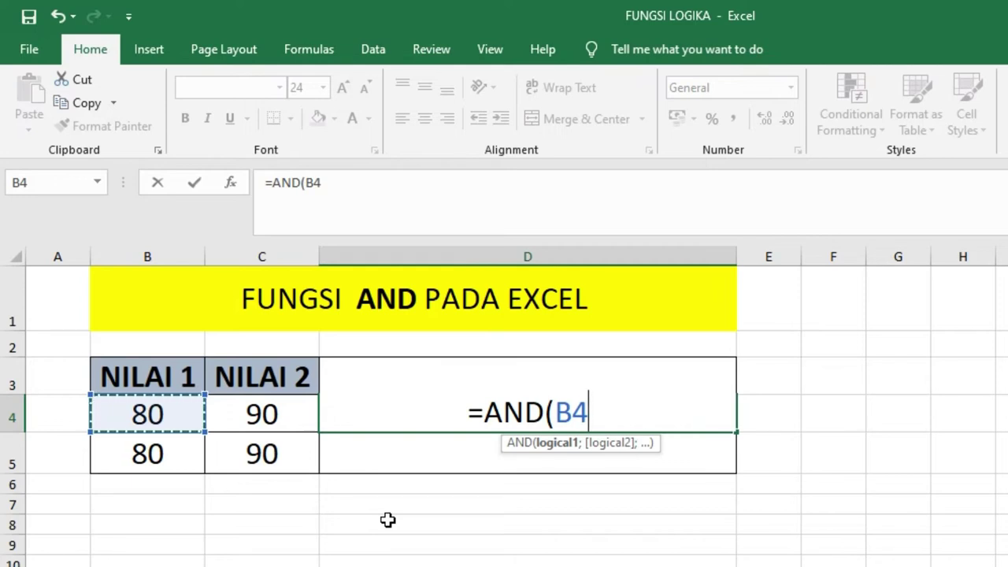
text(=)
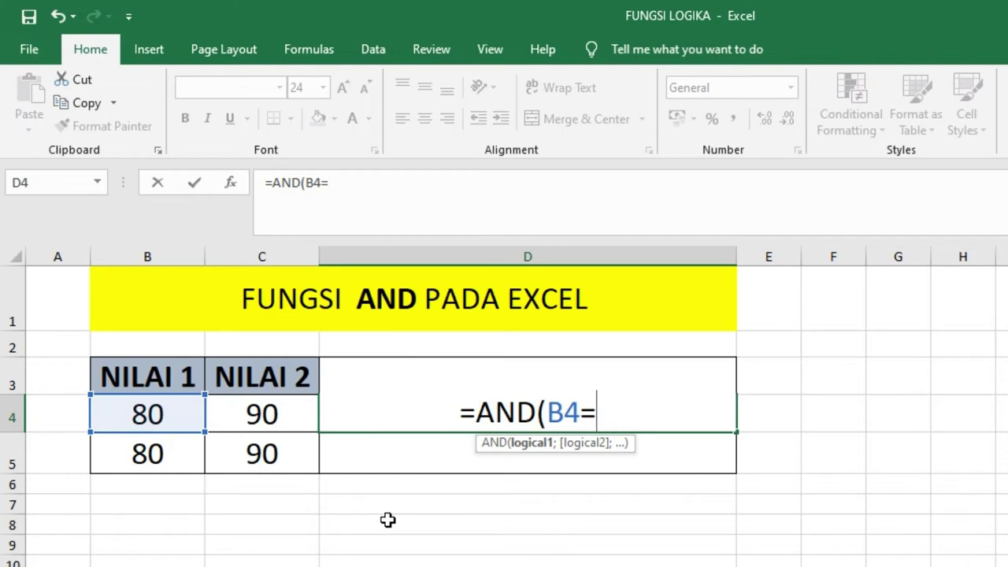
text(80)
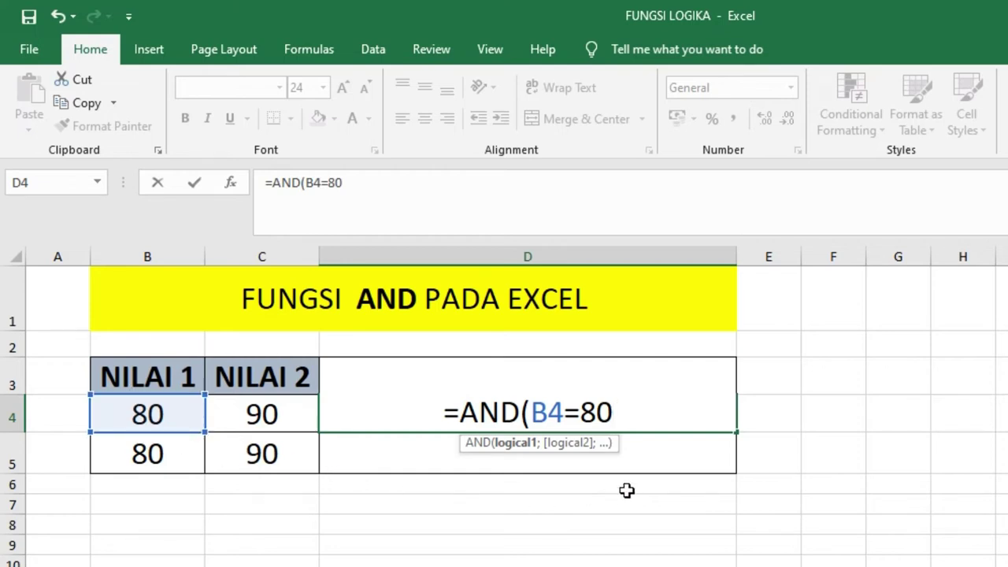
text(;)
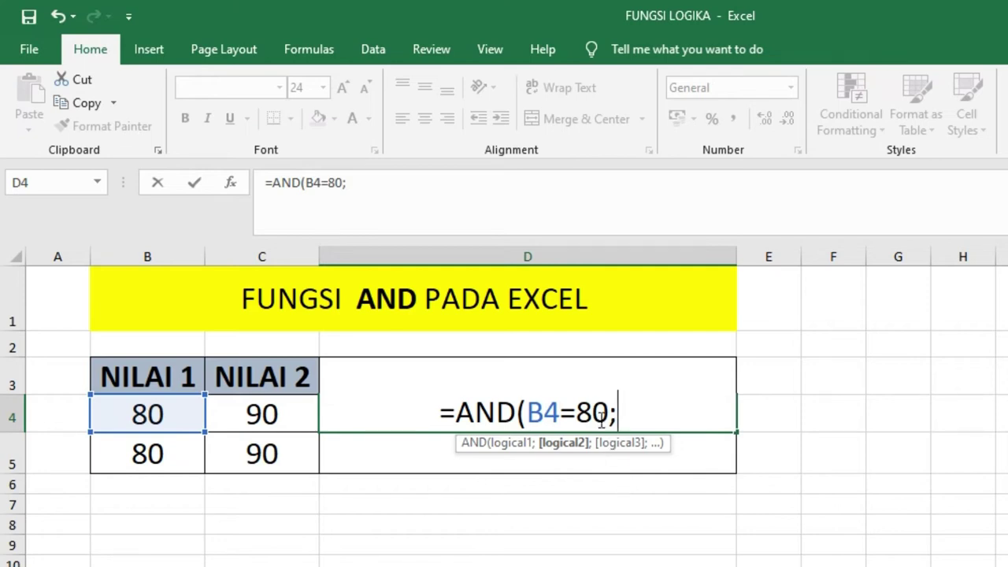
click(277, 411)
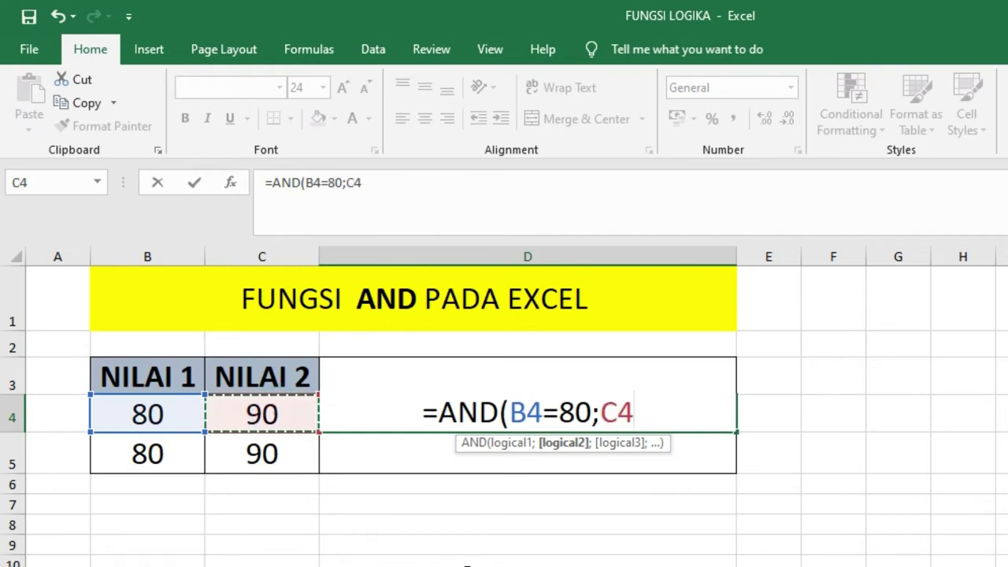
text(=)
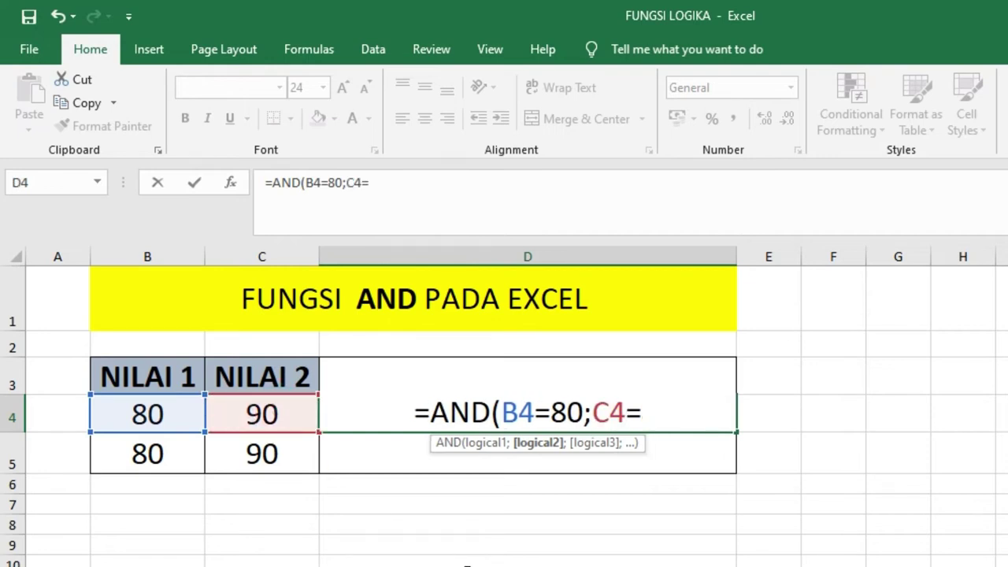
text(90)
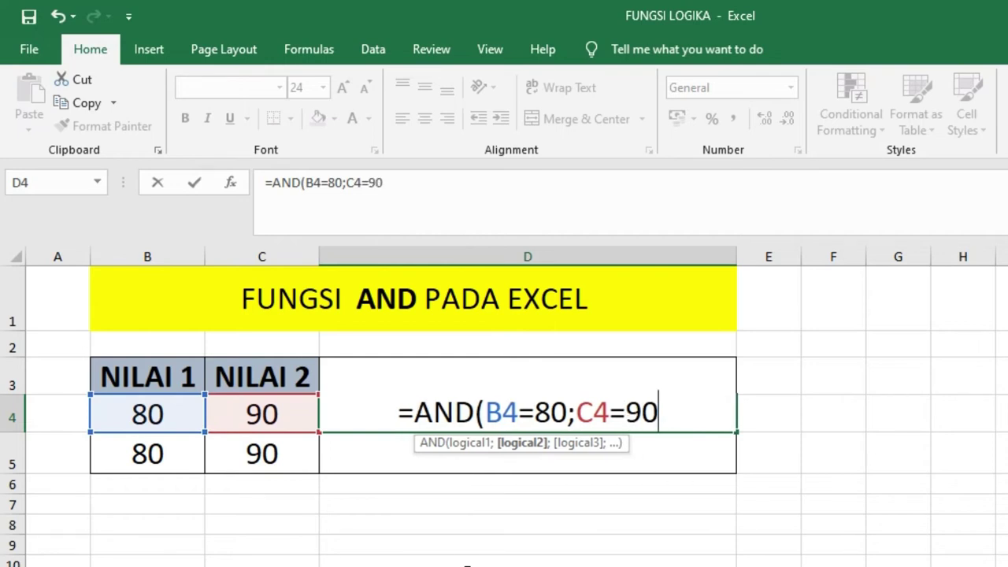
text())
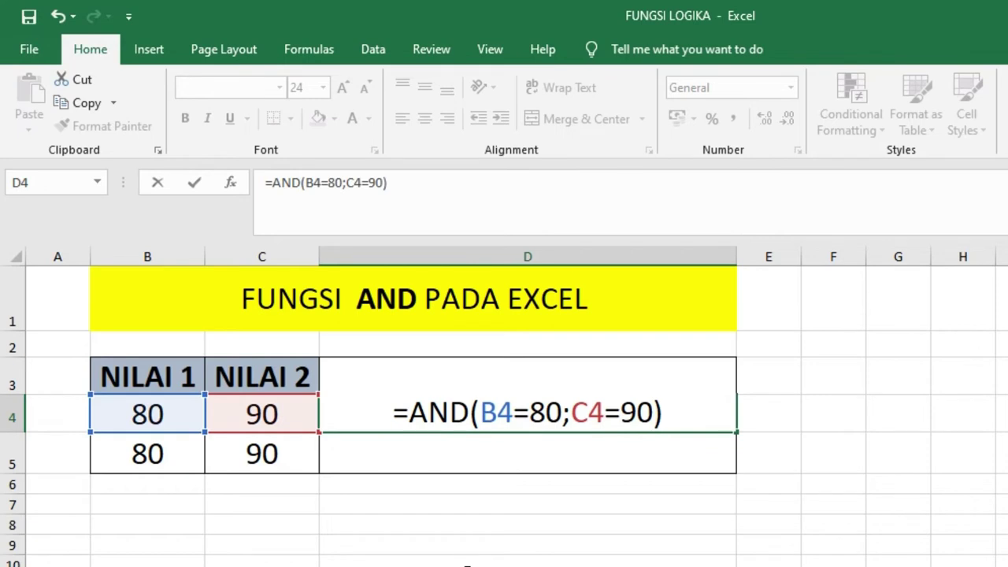
key(Return)
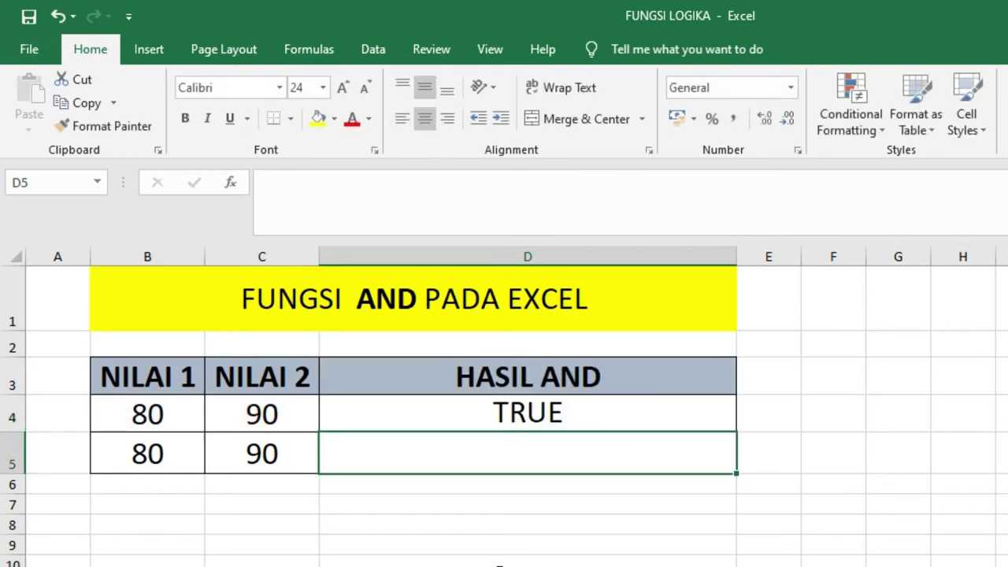
Edit D4's formula to =AND(B4=80;C4=80), turning the first row's result to FALSE.
click(549, 424)
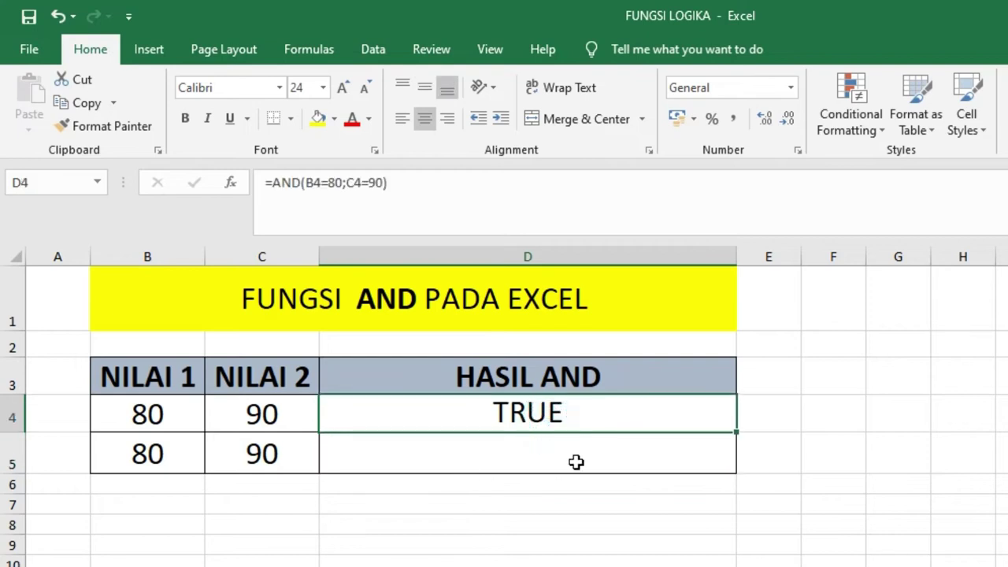
double_click(606, 417)
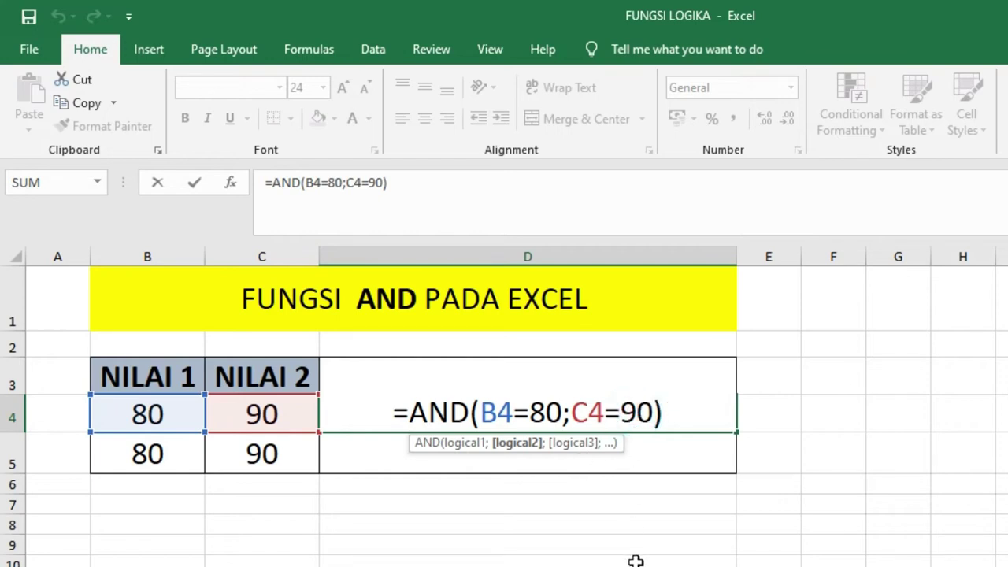
key(BackSpace)
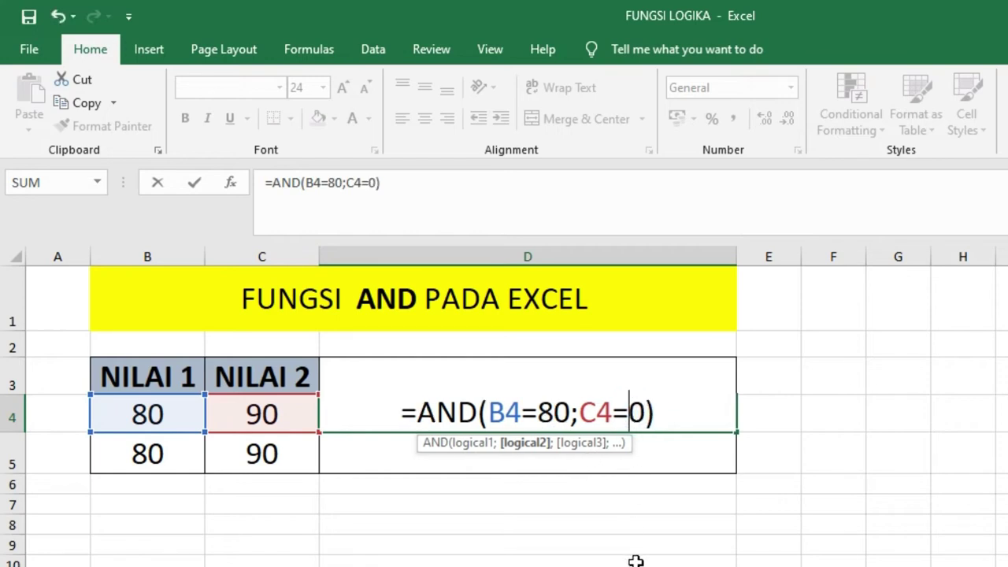
text(8)
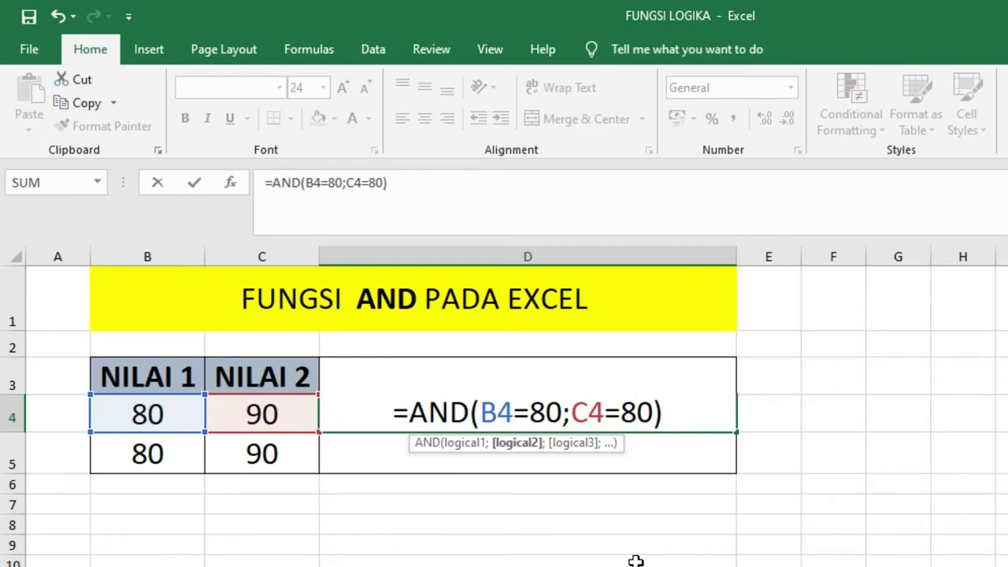
key(Return)
click(599, 421)
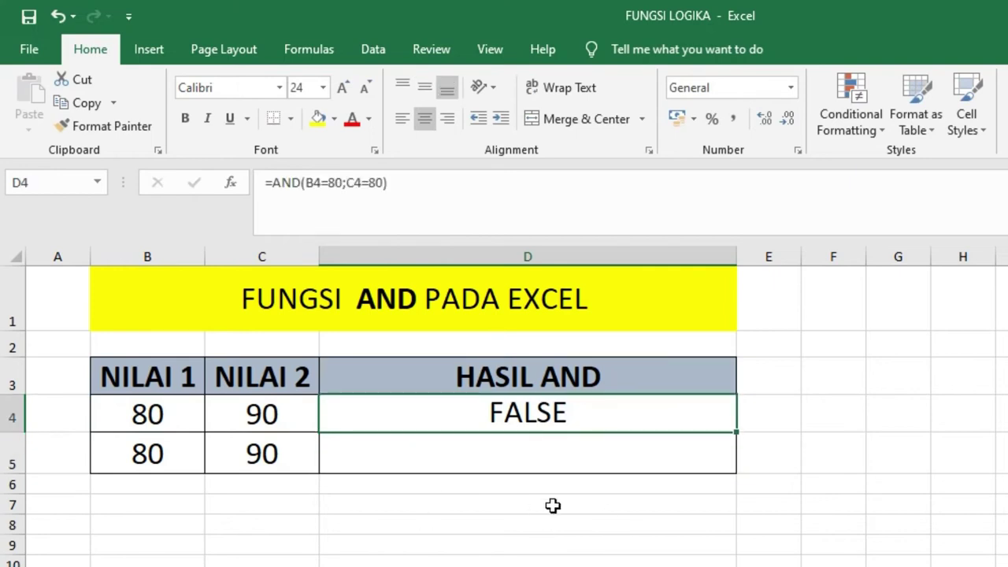
double_click(471, 411)
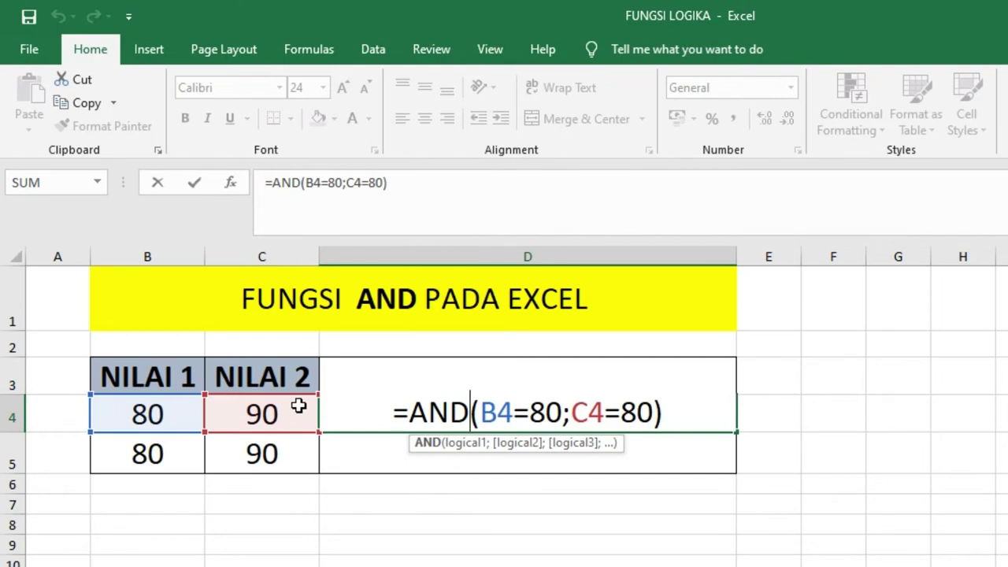
key(Return)
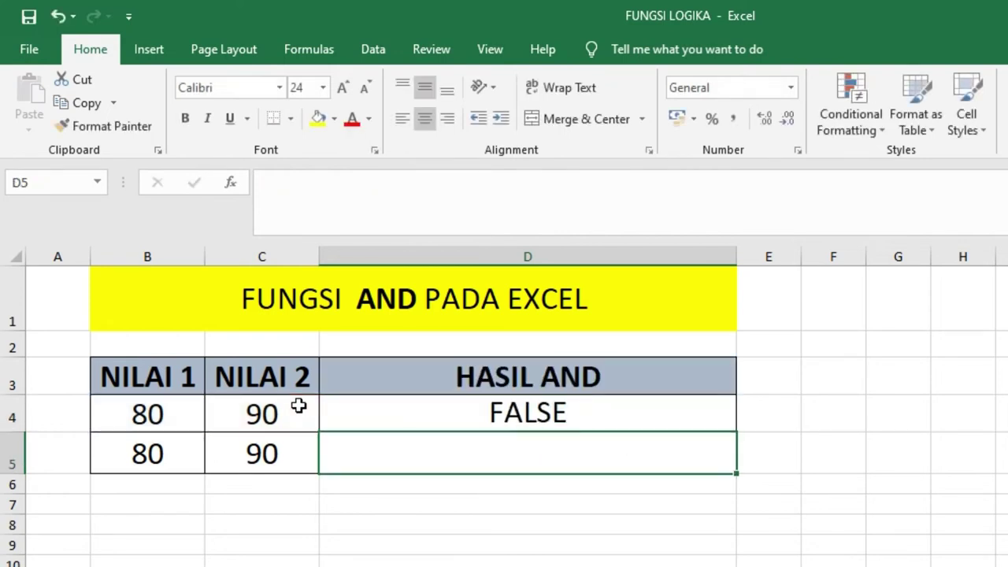
click(386, 408)
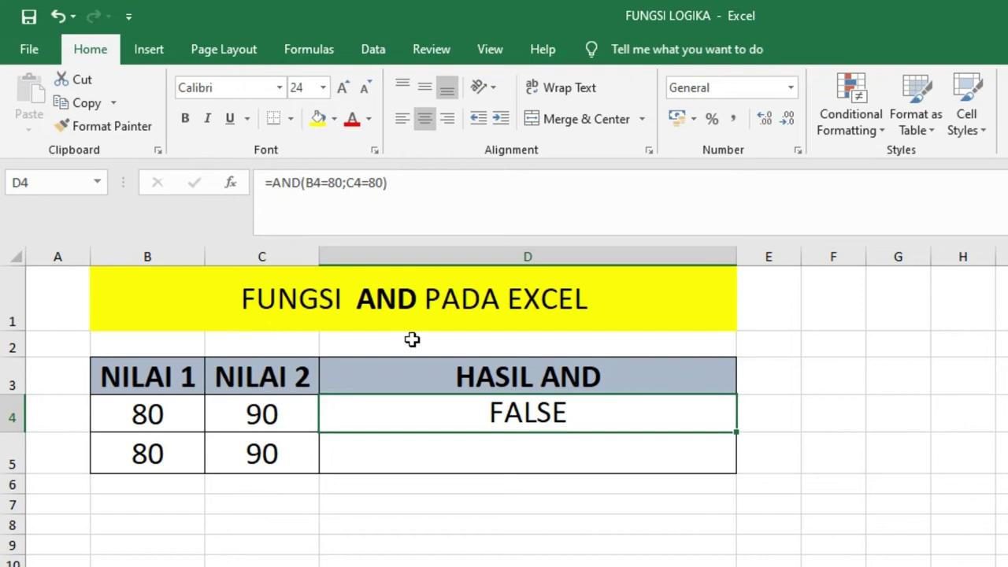
drag(139, 412, 246, 417)
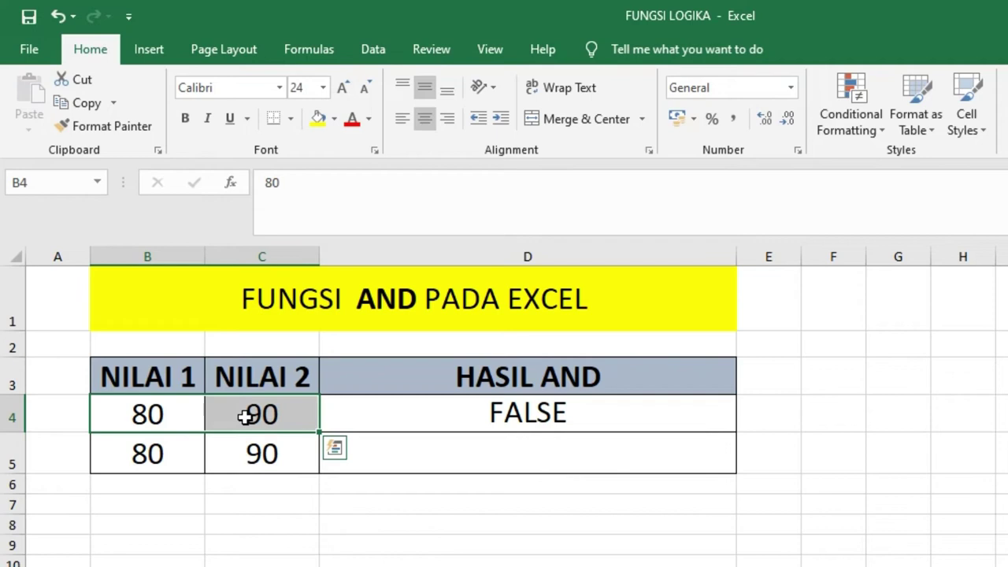
click(427, 446)
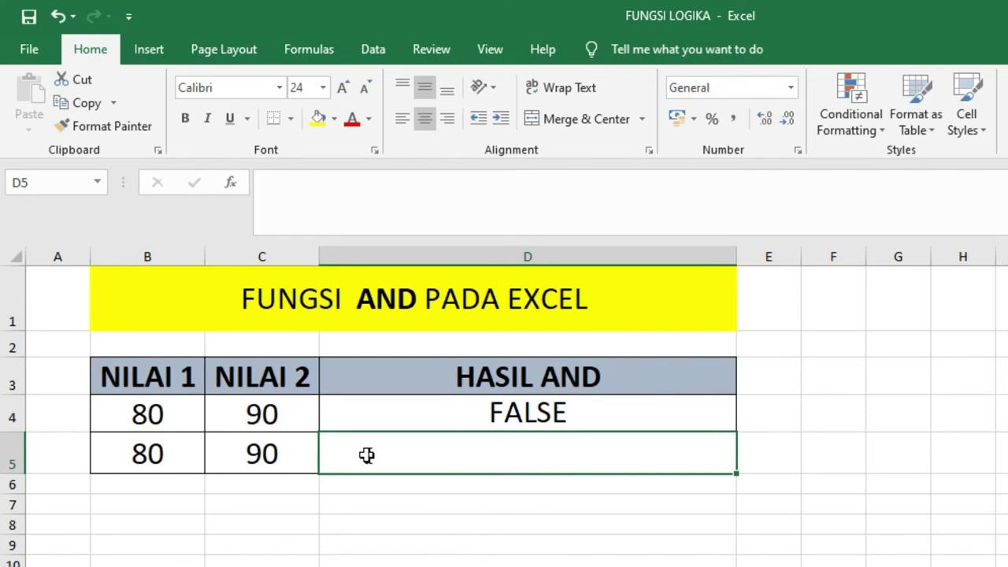
Type =AND(B5>=80;C5>=90) into D5, using B5 and C5 as the references.
text(=AND)
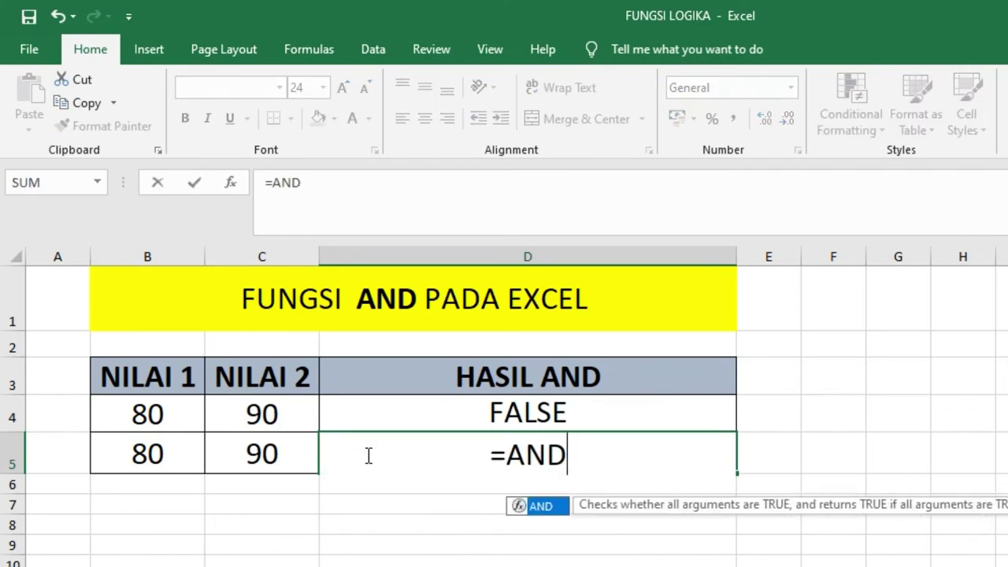
text(()
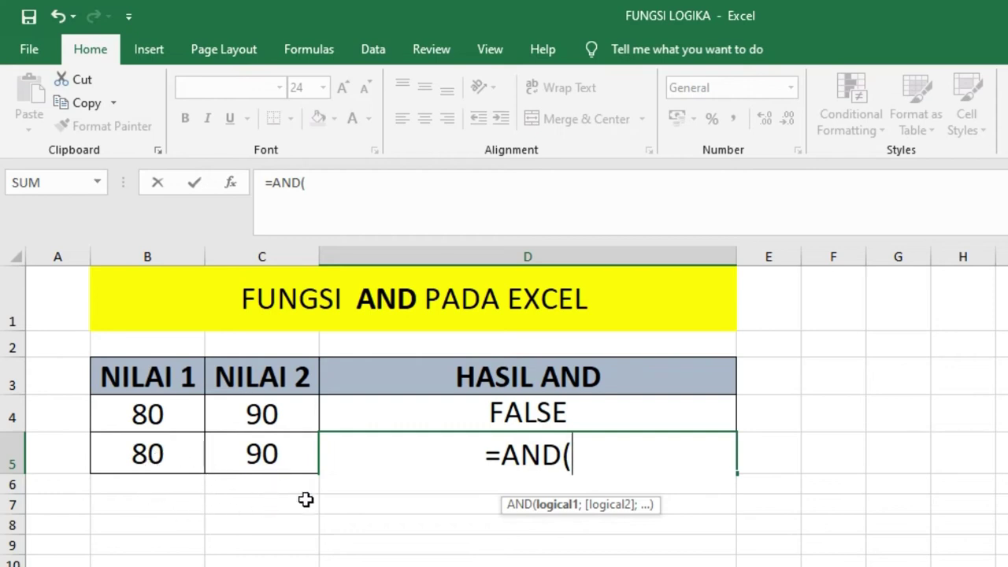
click(147, 453)
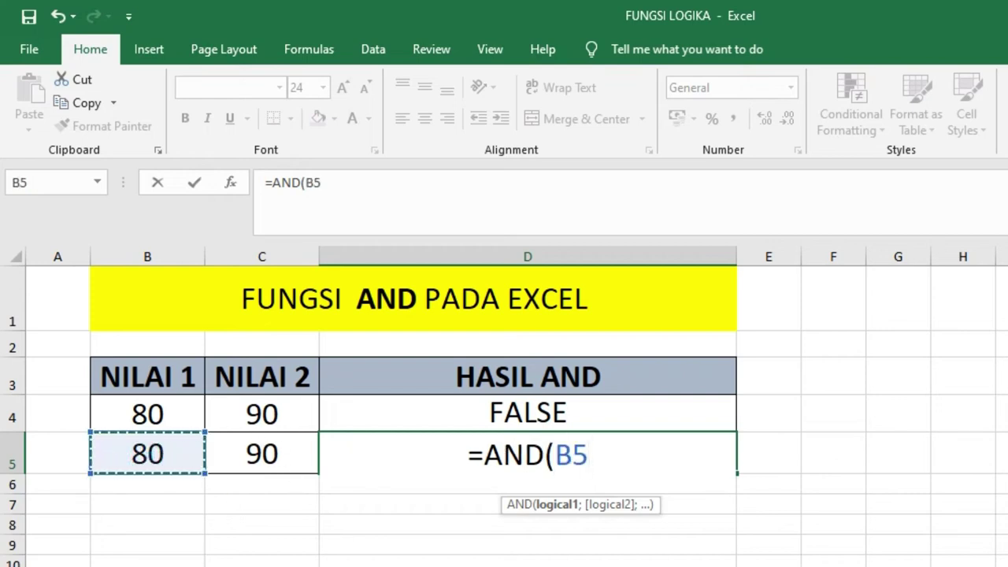
text(>)
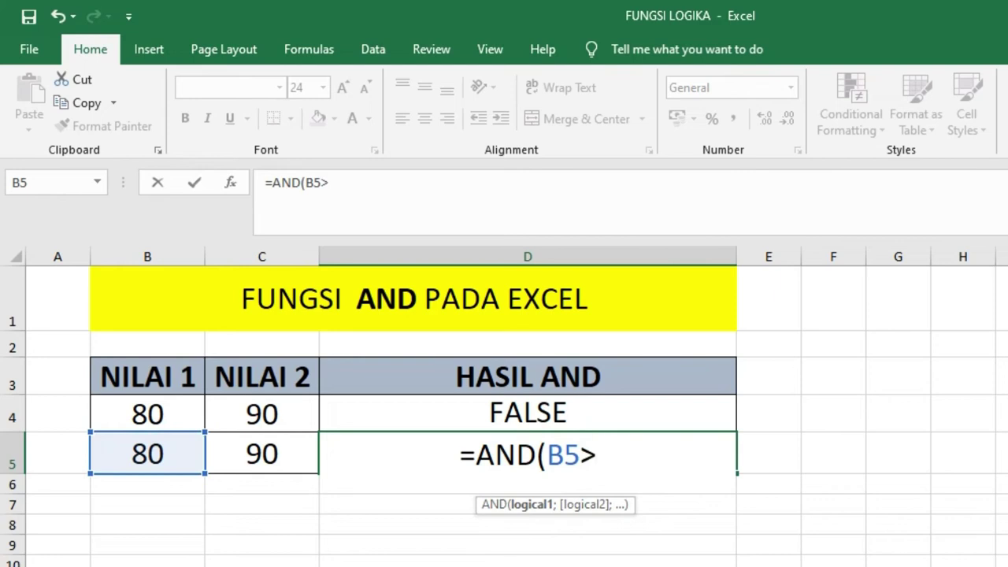
text(=)
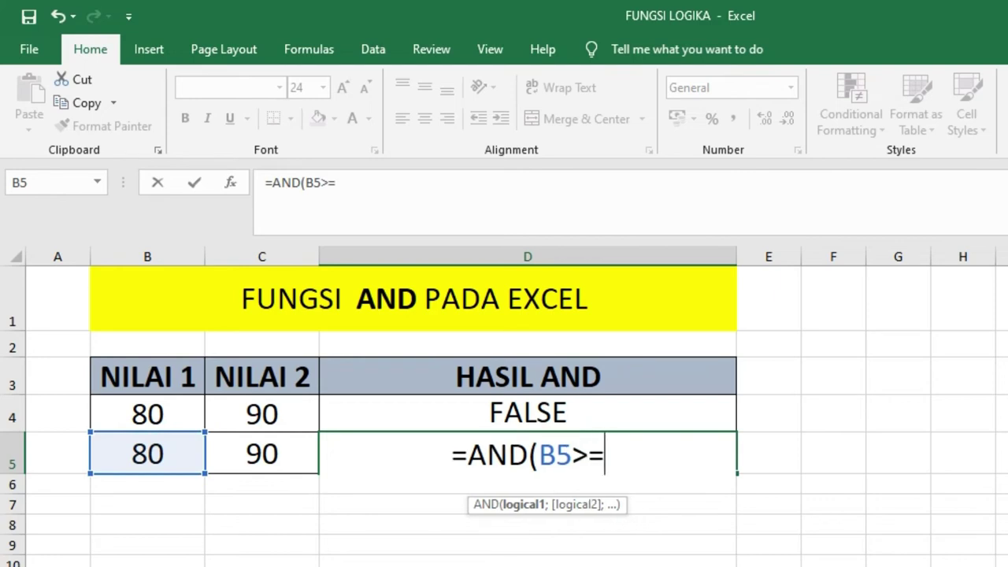
text(80)
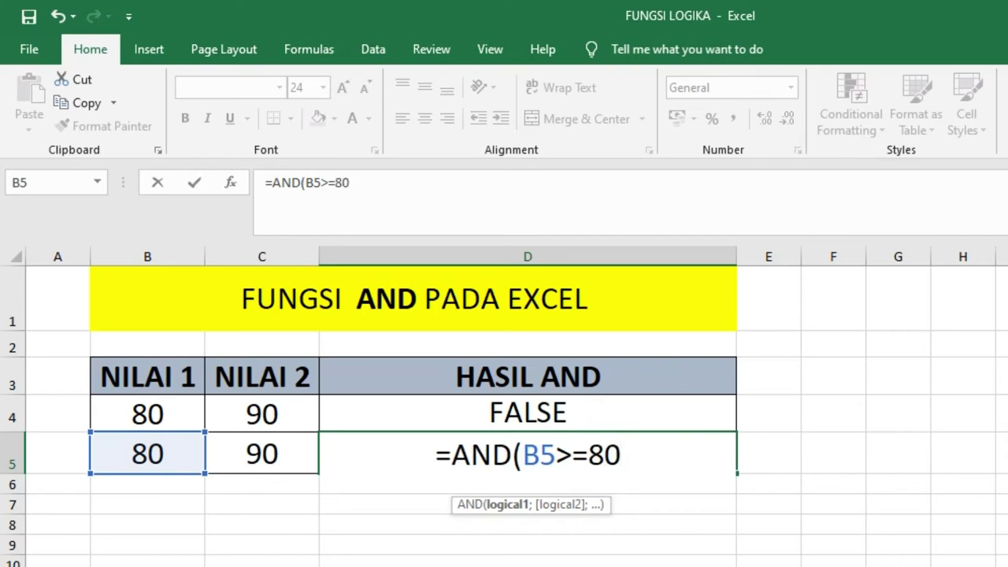
text(;)
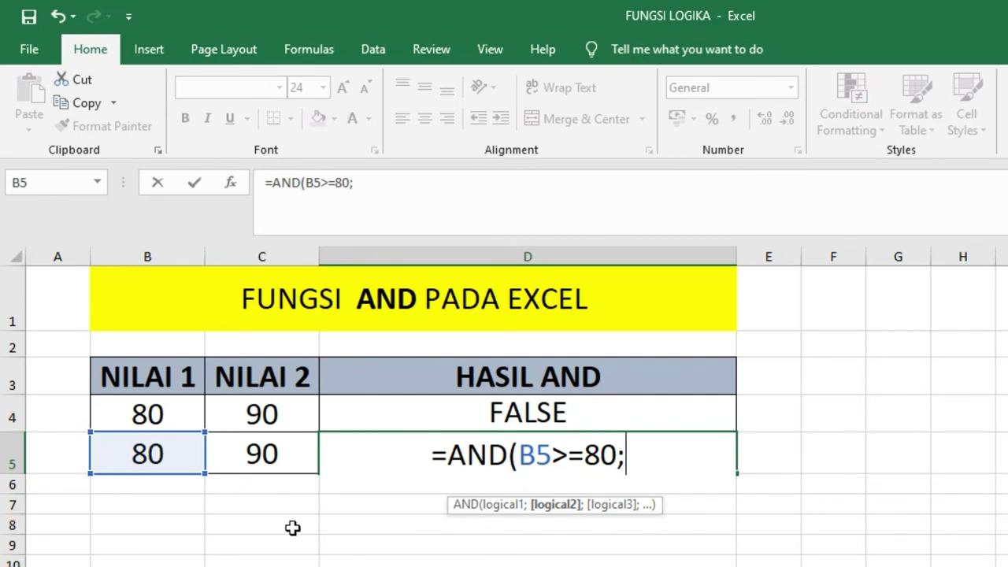
click(276, 461)
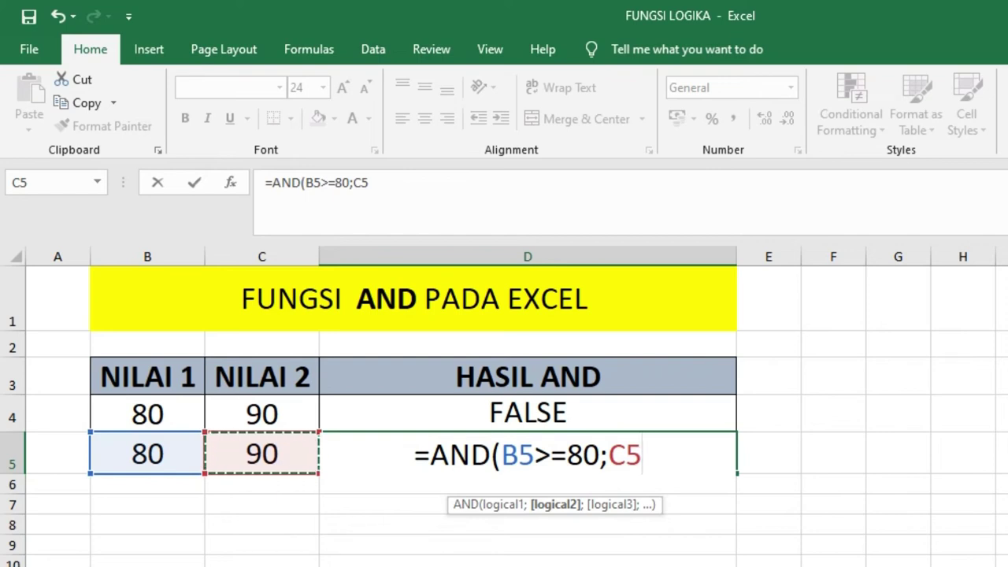
text(>)
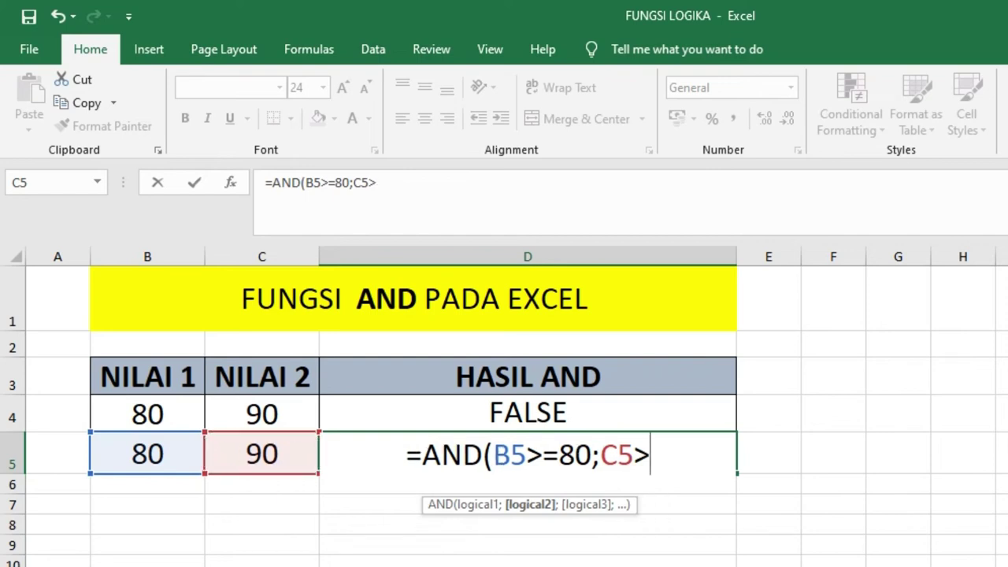
text(=90)
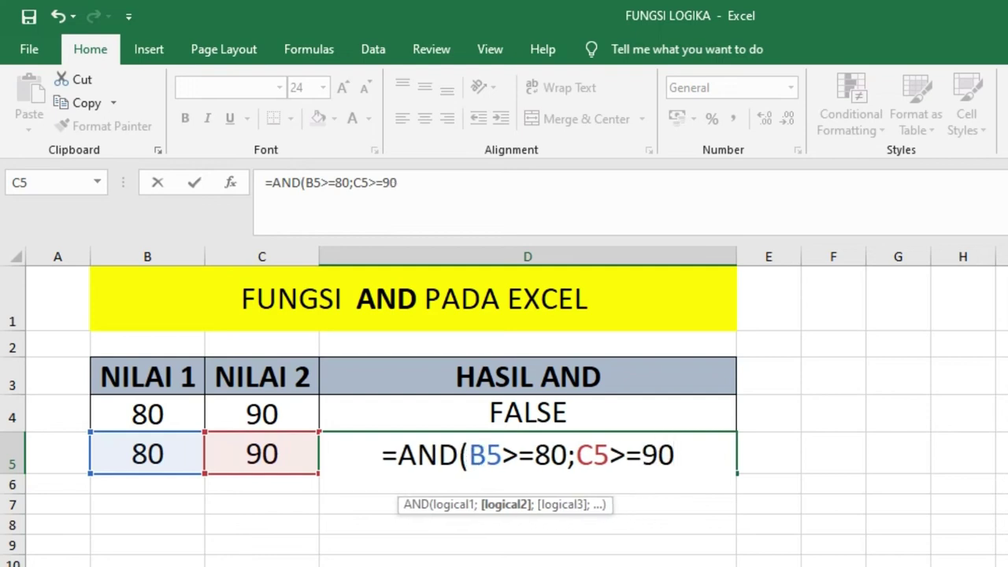
text())
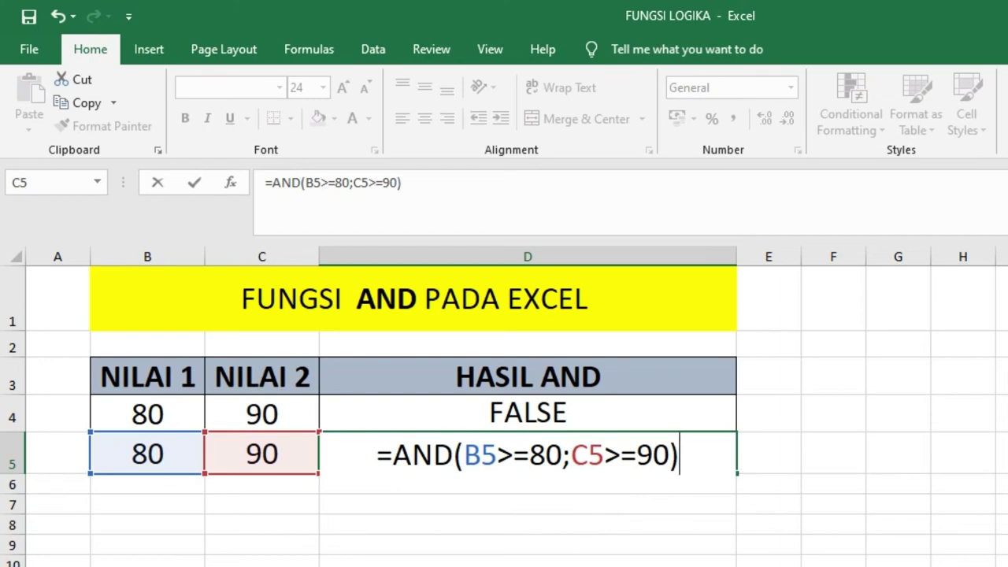
Commit D5's =AND(B5>=80;C5>=90) formula and review it without changes.
key(Return)
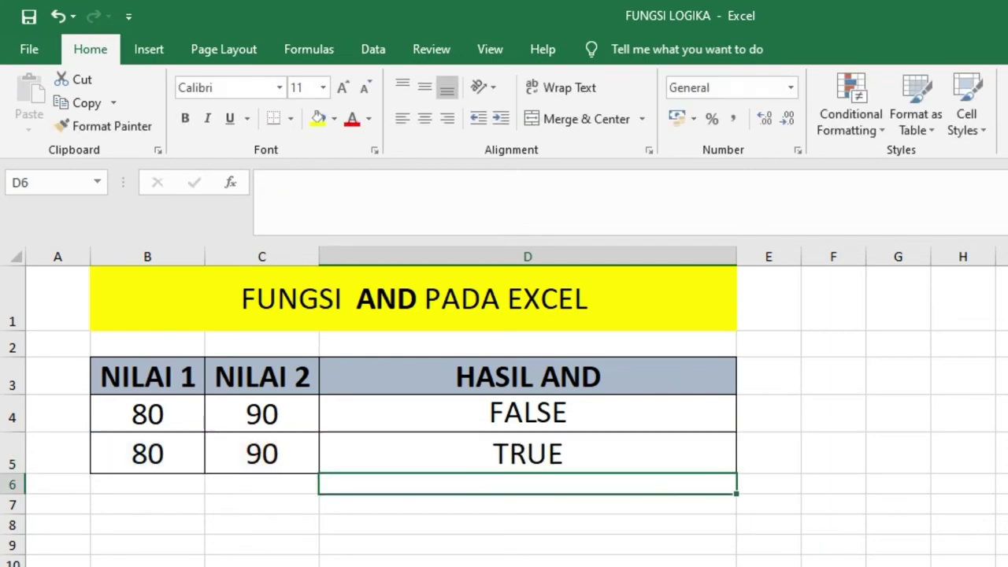
double_click(466, 455)
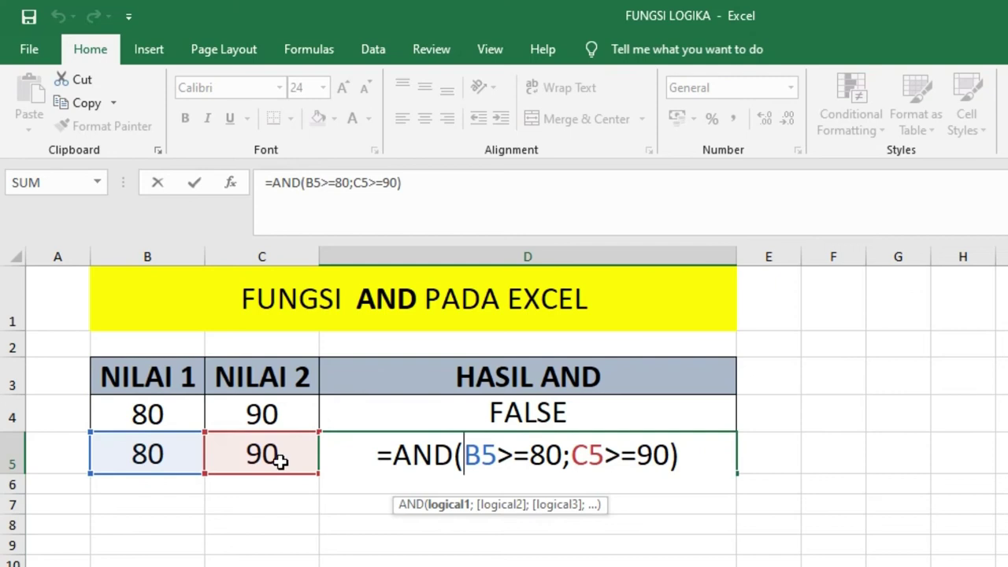
click(685, 459)
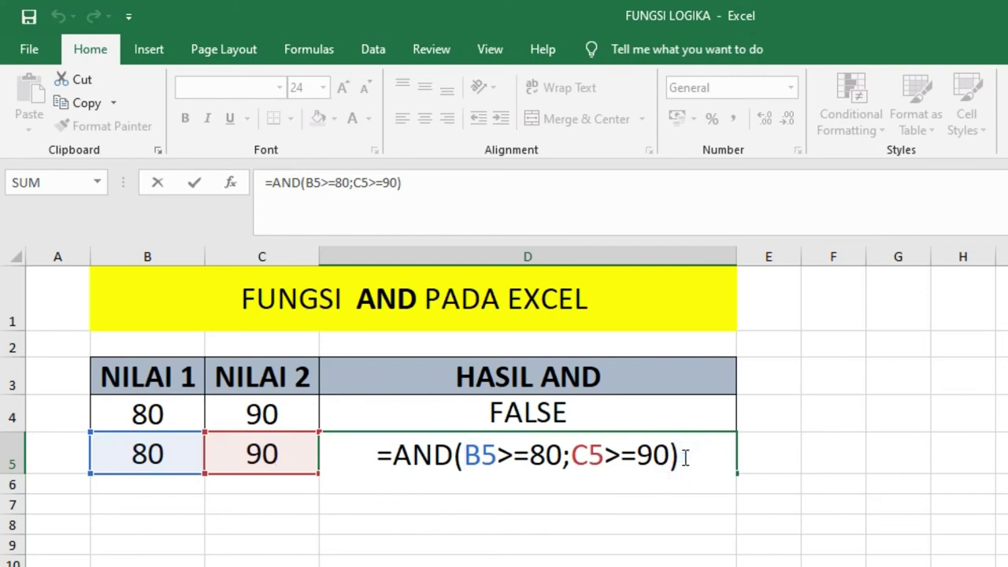
key(Return)
click(683, 457)
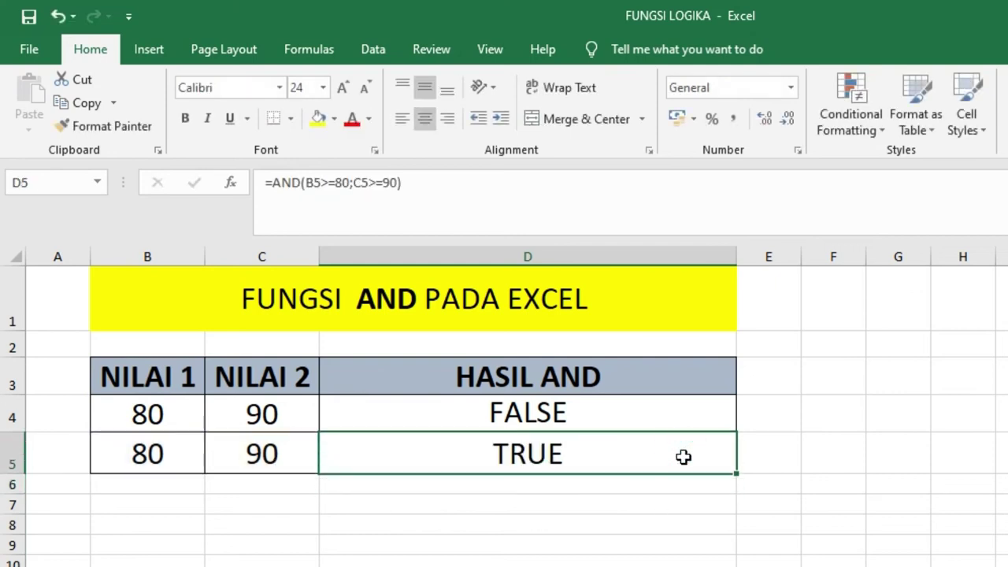
Change C5 from 90 to 70 so D5's AND result becomes FALSE.
click(279, 453)
double_click(282, 455)
key(BackSpace)
key(BackSpace)
text(70)
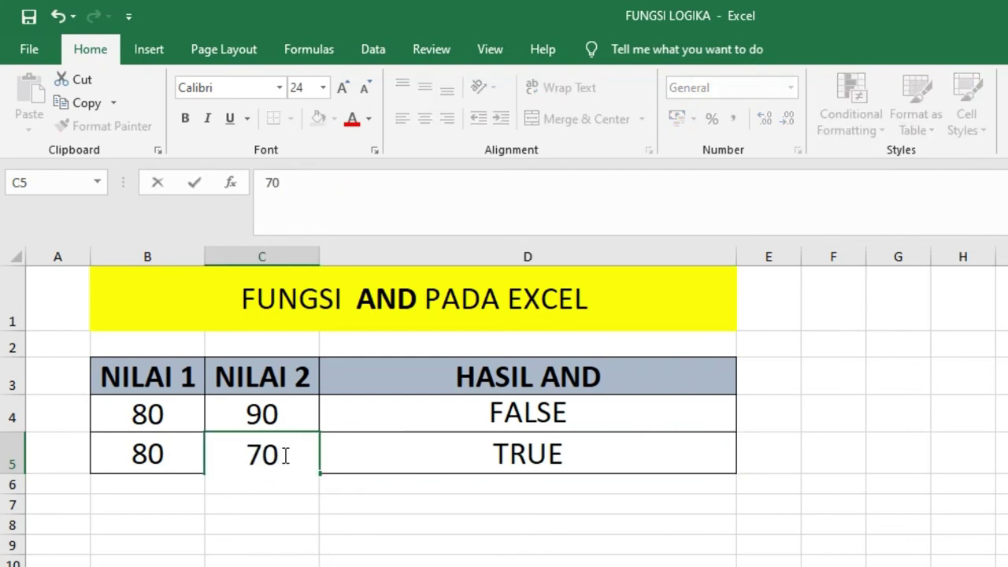
key(Return)
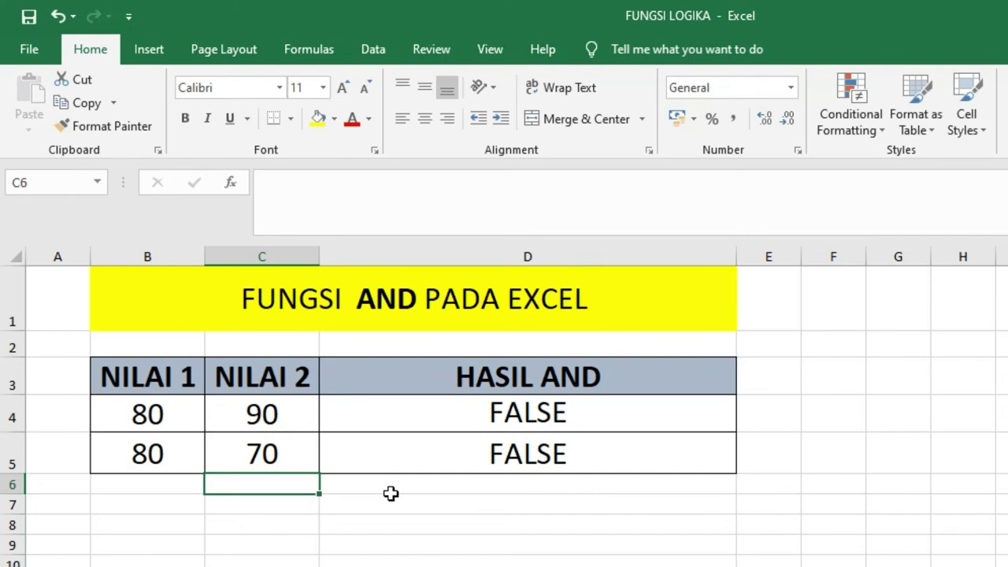
Review D5's AND formula, leaving it unchanged.
double_click(473, 454)
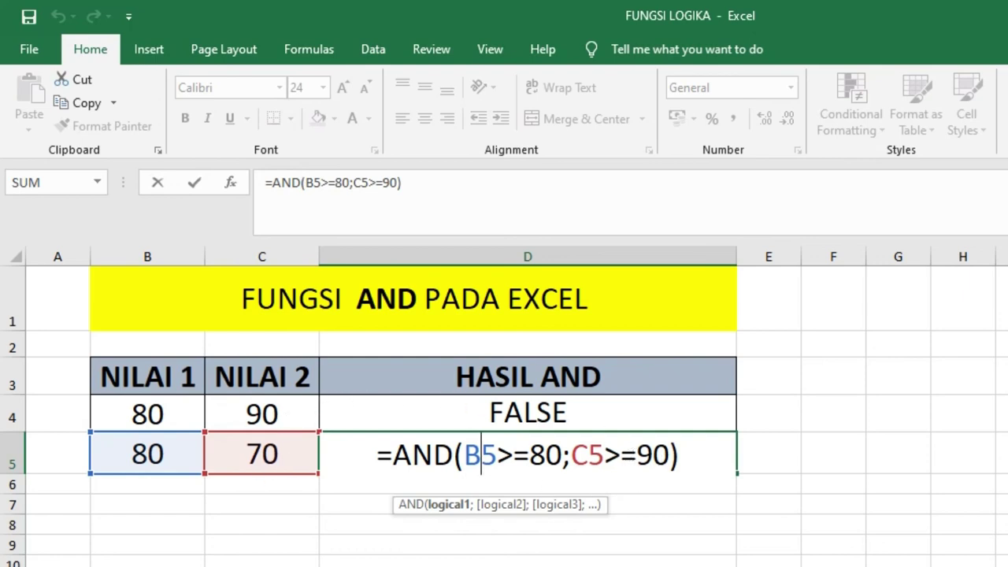
key(Return)
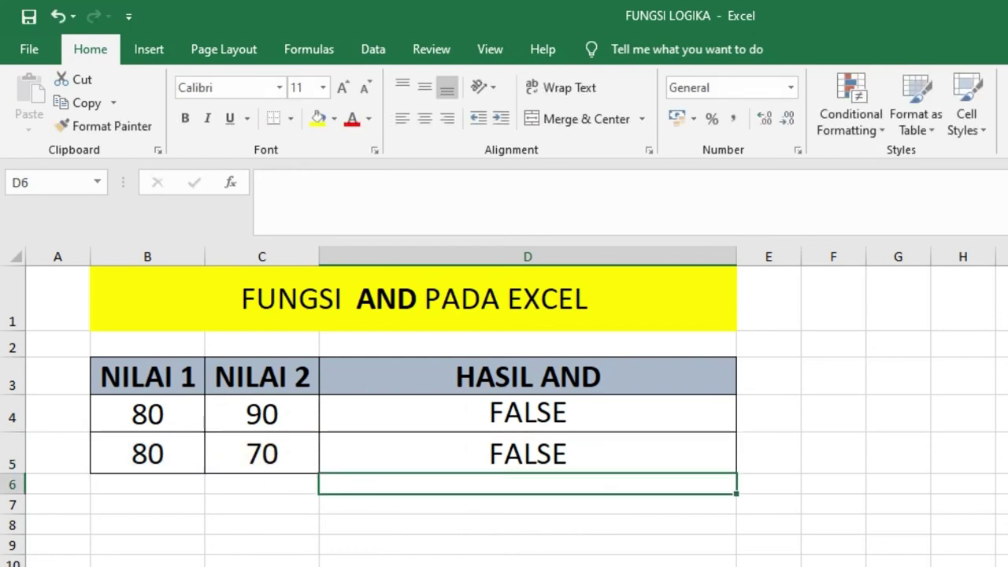
click(508, 454)
Set C5 to 95 so D5 returns TRUE, then recheck D5's formula.
click(244, 456)
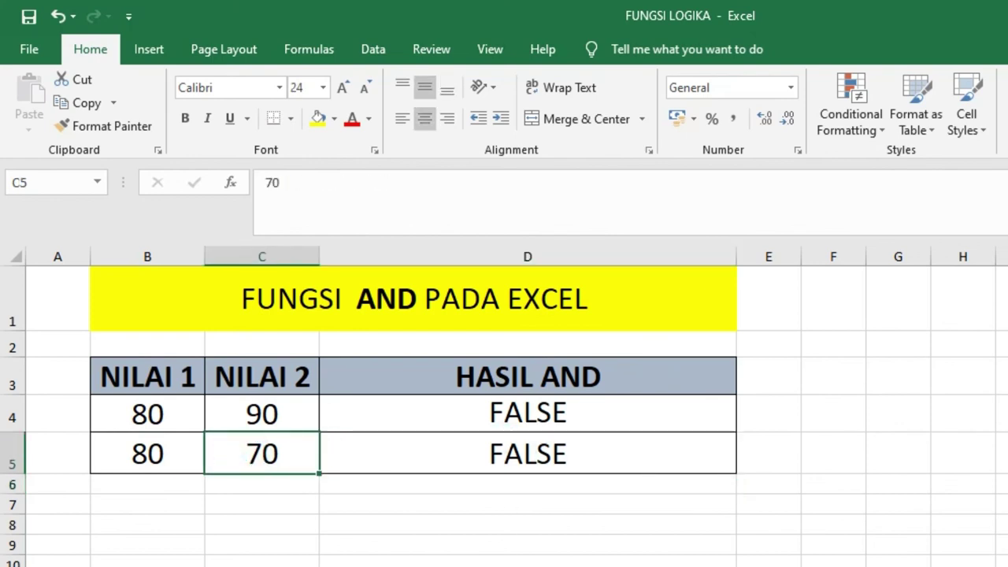
text(95)
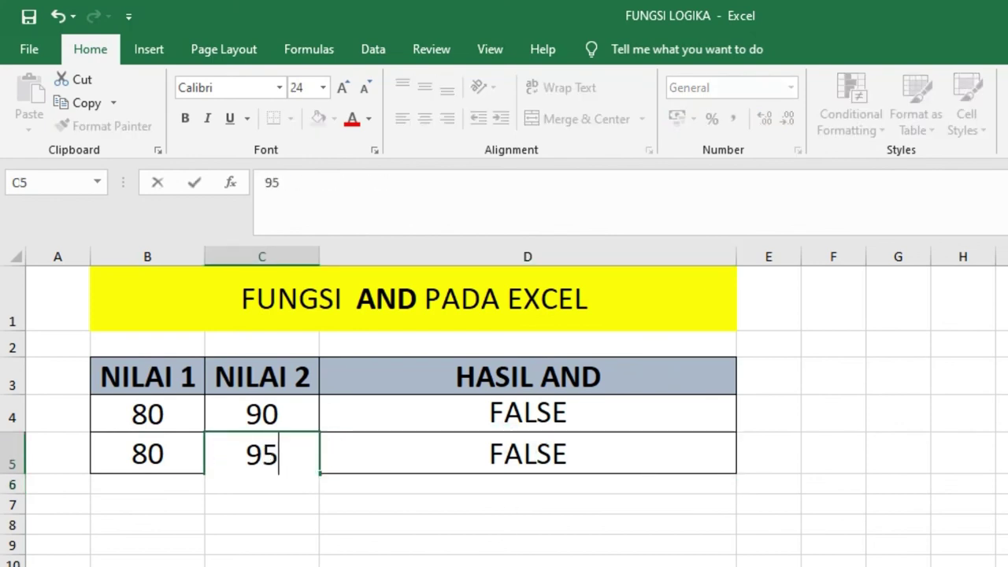
key(Return)
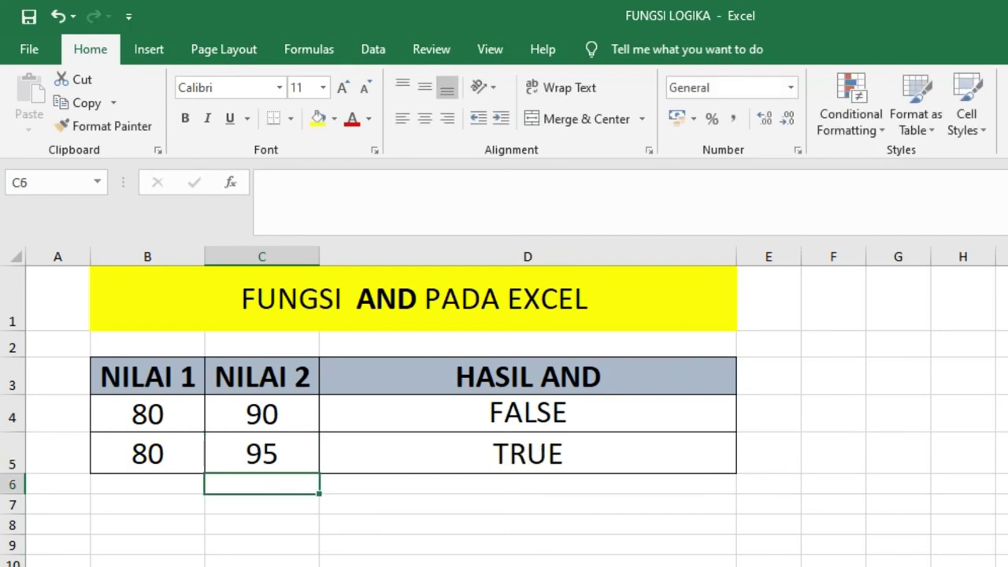
double_click(570, 453)
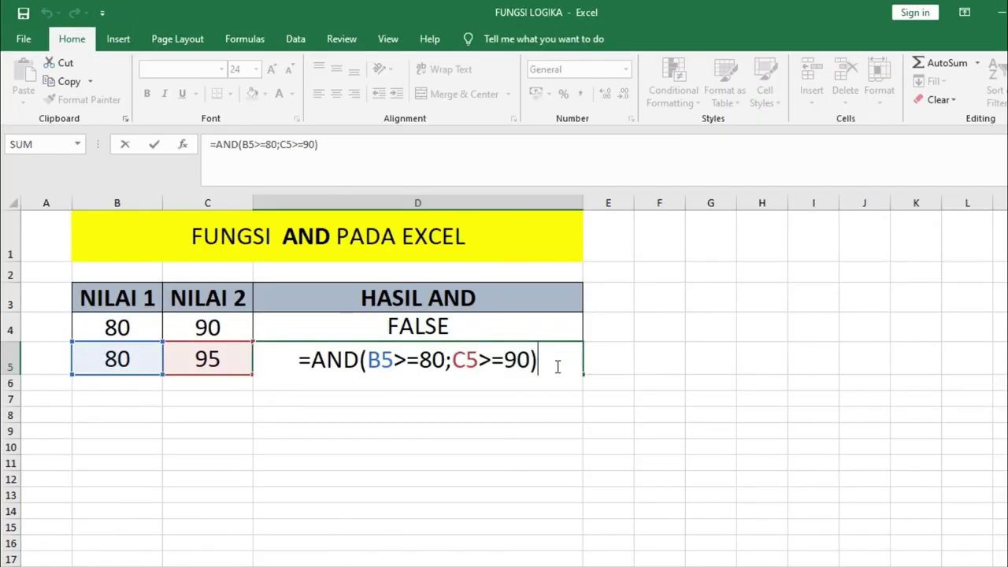
key(Return)
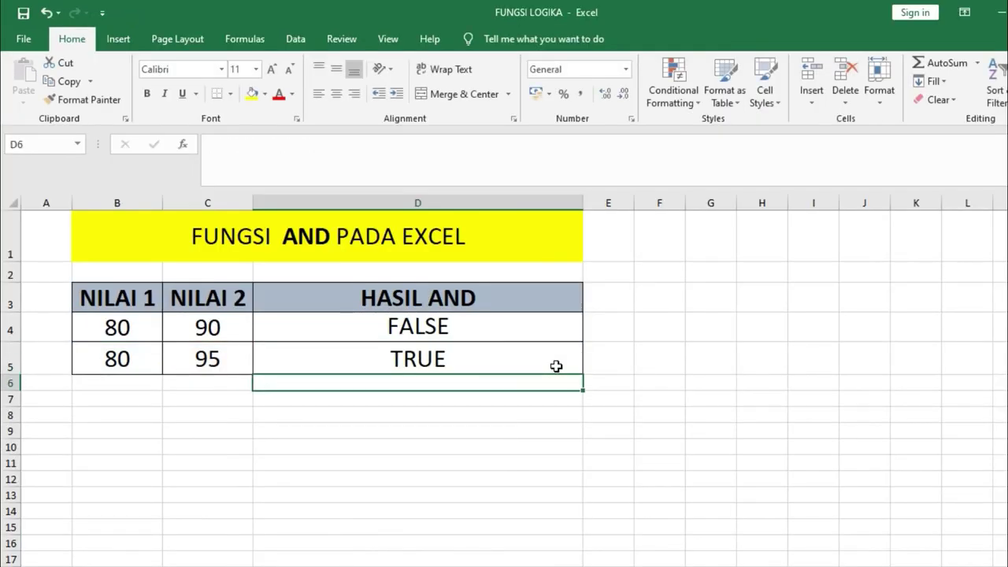
scroll(557, 366, down, 4)
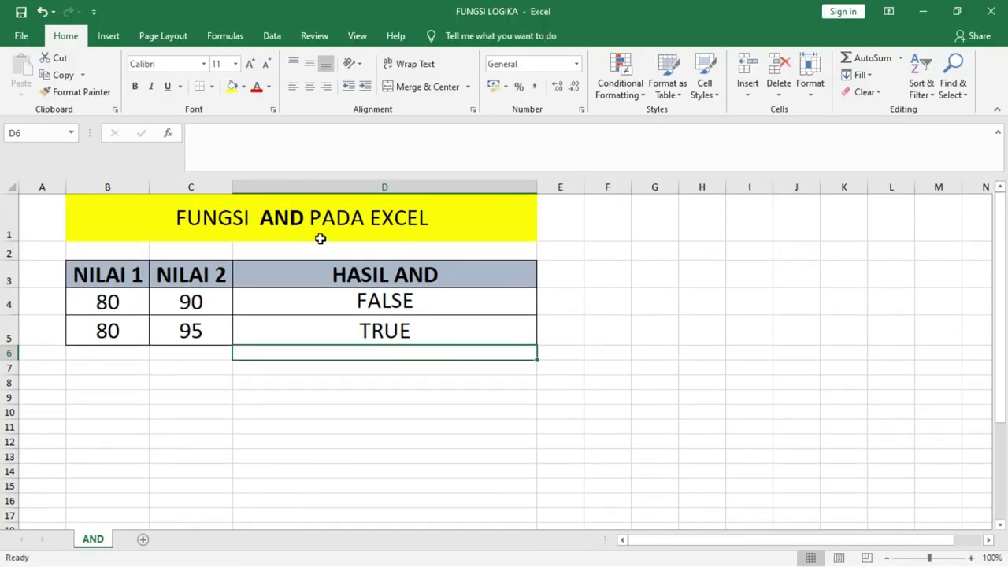
click(280, 221)
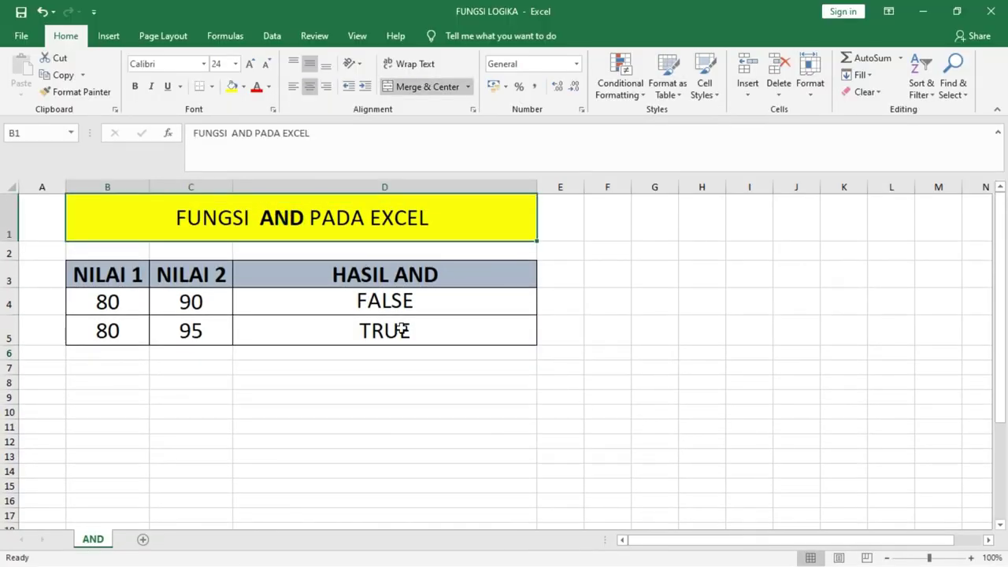